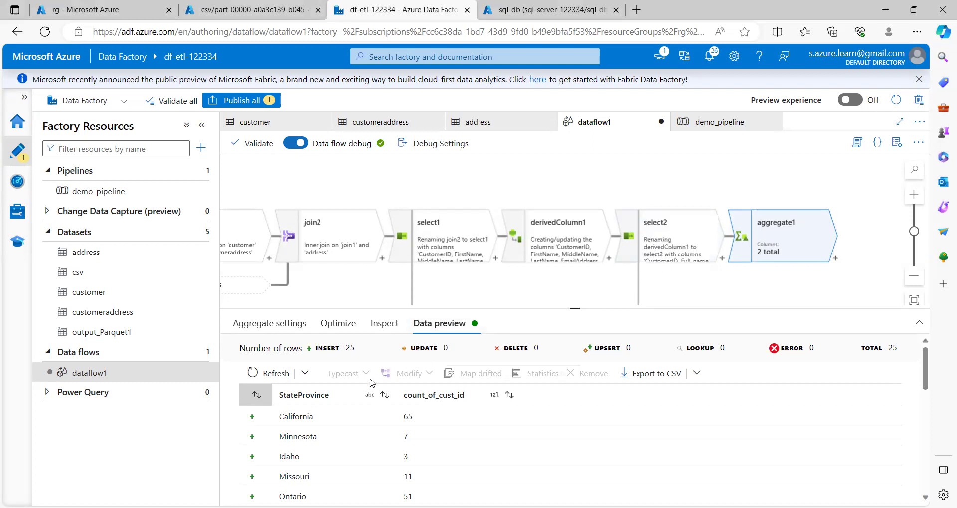
Examine the StateProvince and count_of_cust_id values of the California row in the aggregate1 data preview.
double_click(295, 416)
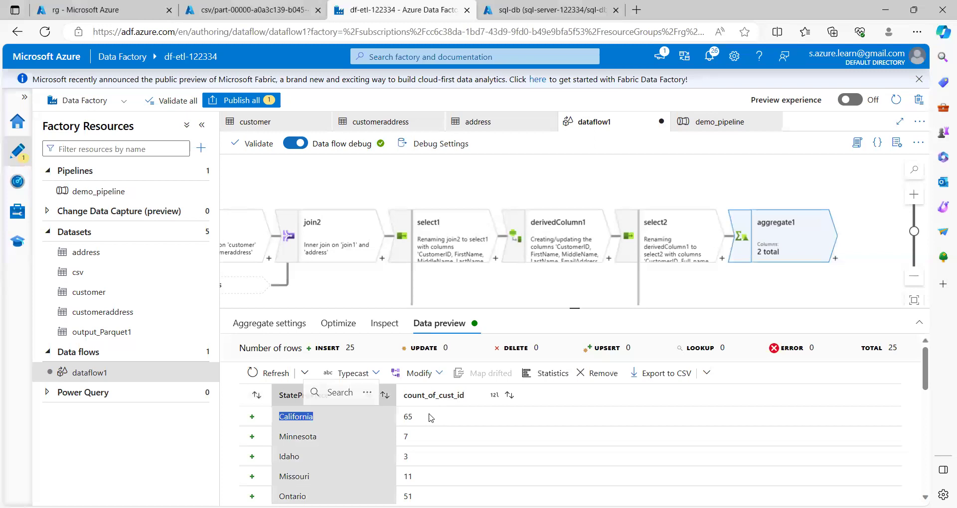
click(416, 423)
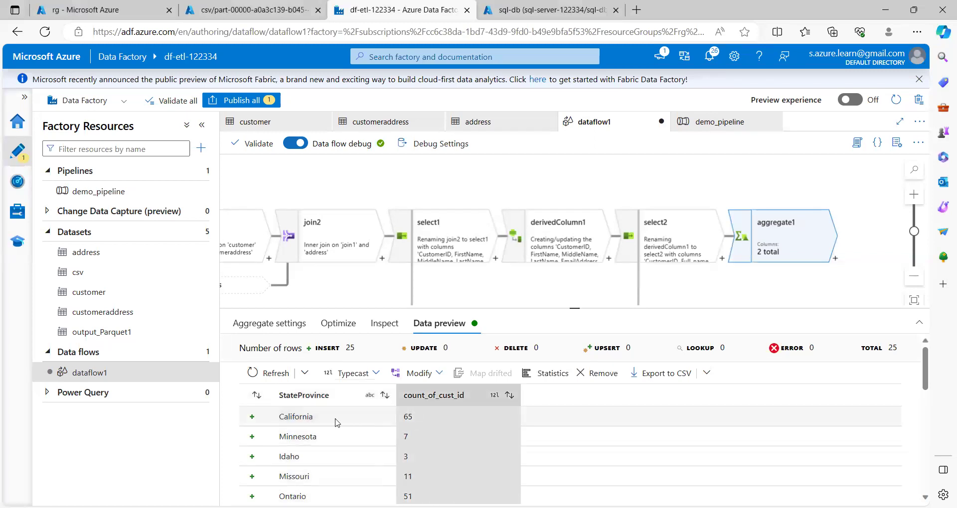
drag(422, 424, 398, 424)
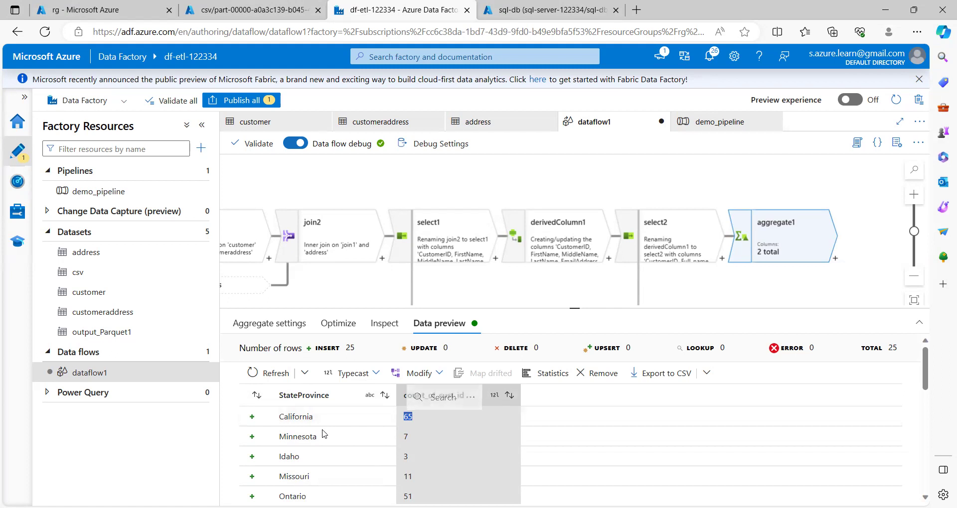
double_click(305, 418)
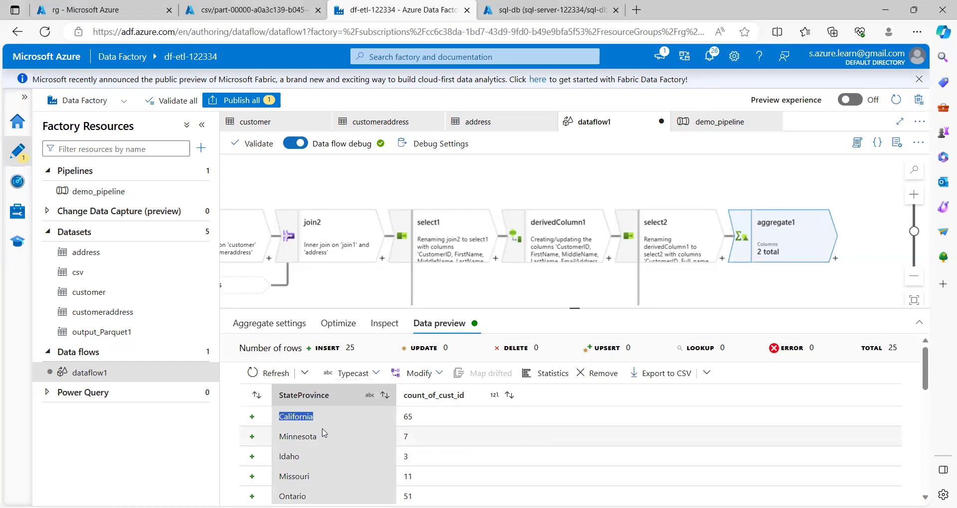
Add a Surrogate Key transformation after aggregate1 and name its key column Sl_no.
click(835, 259)
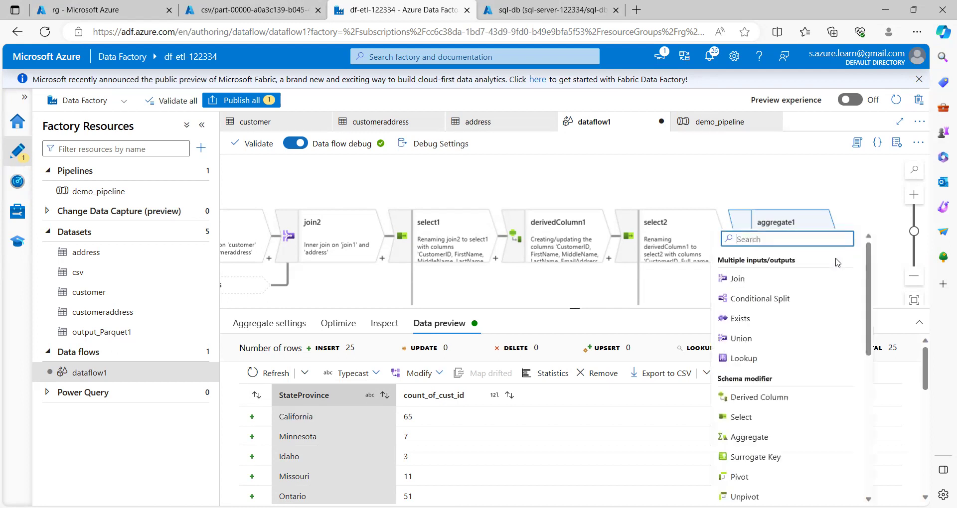
click(766, 458)
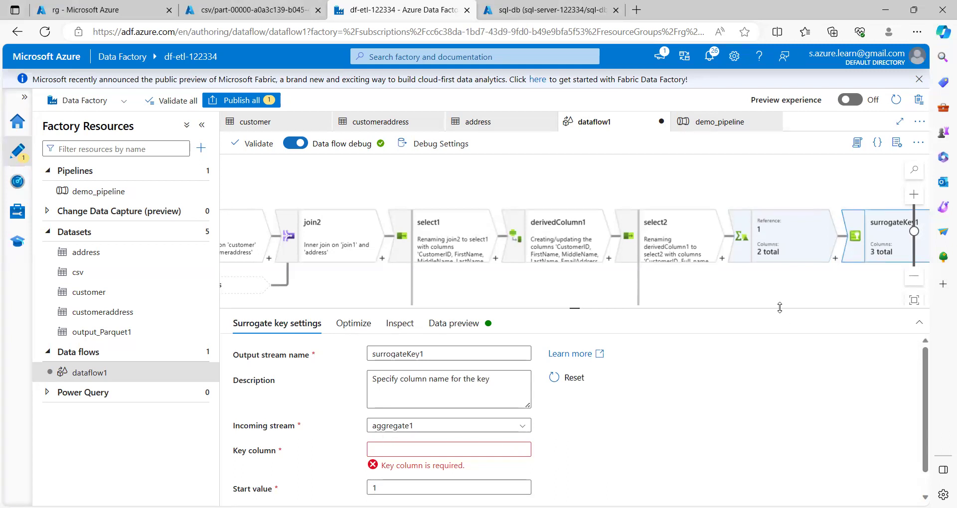
click(431, 449)
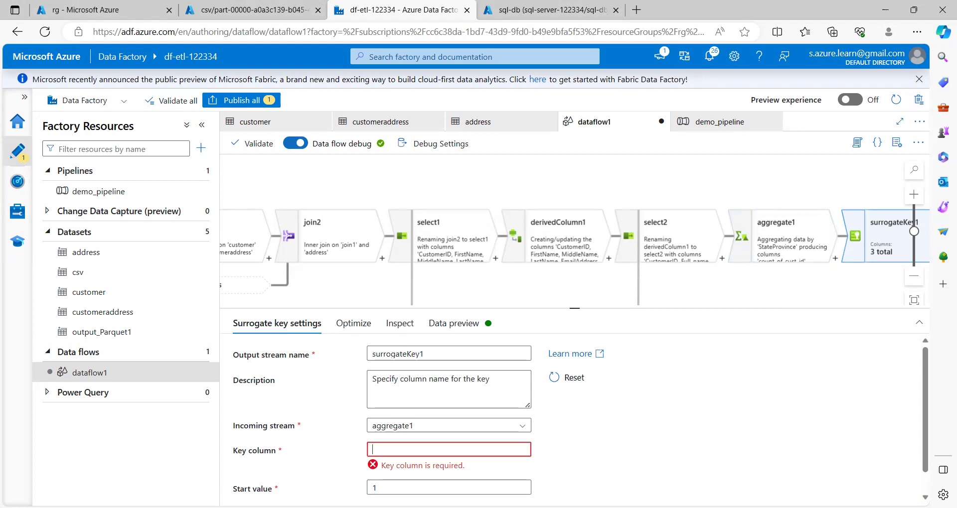
text(se)
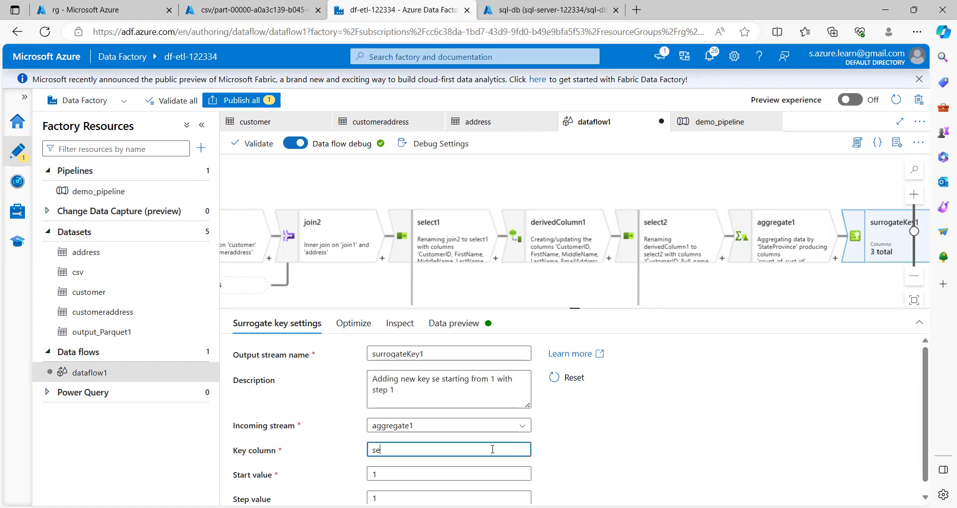
key(BackSpace)
text(Sl_no)
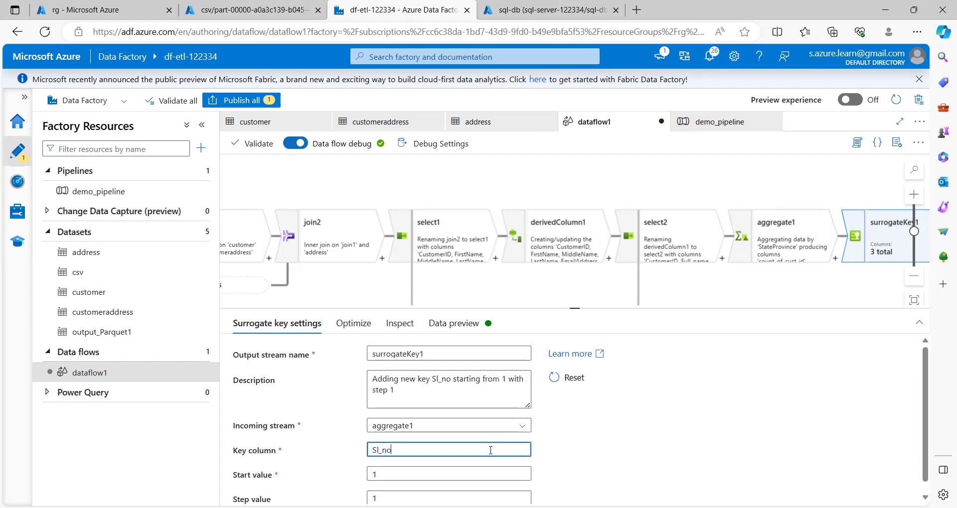
click(561, 451)
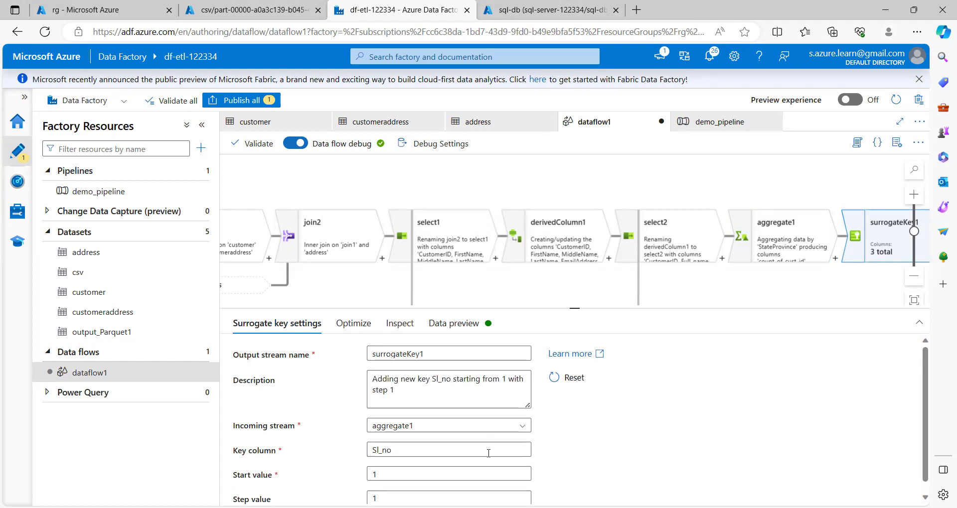
Review the start value and step value settings of the surrogate key transformation.
key(Tab)
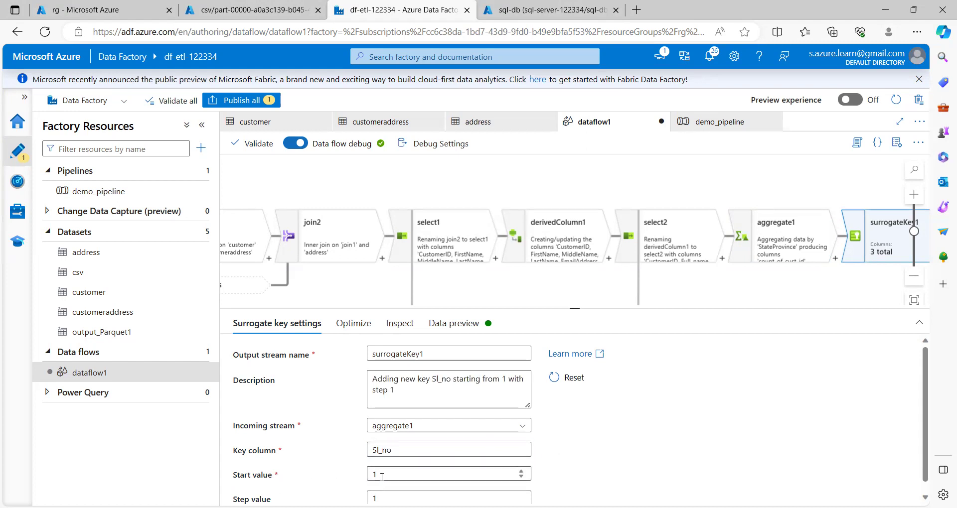
scroll(338, 479, down, 1)
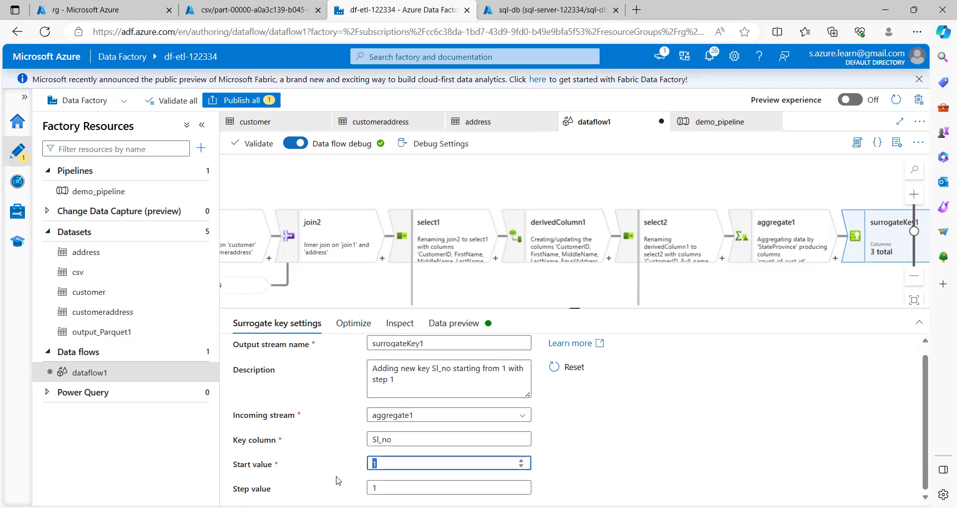
key(Tab)
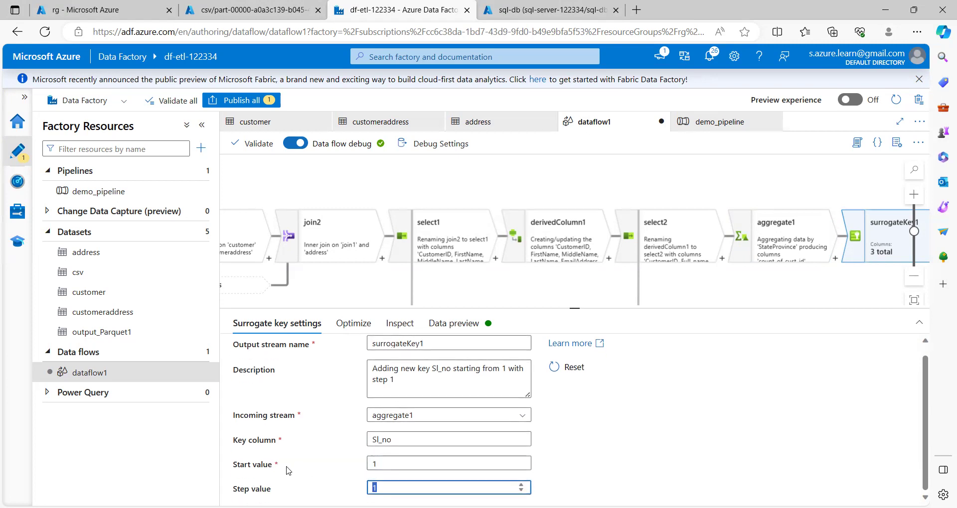
double_click(385, 464)
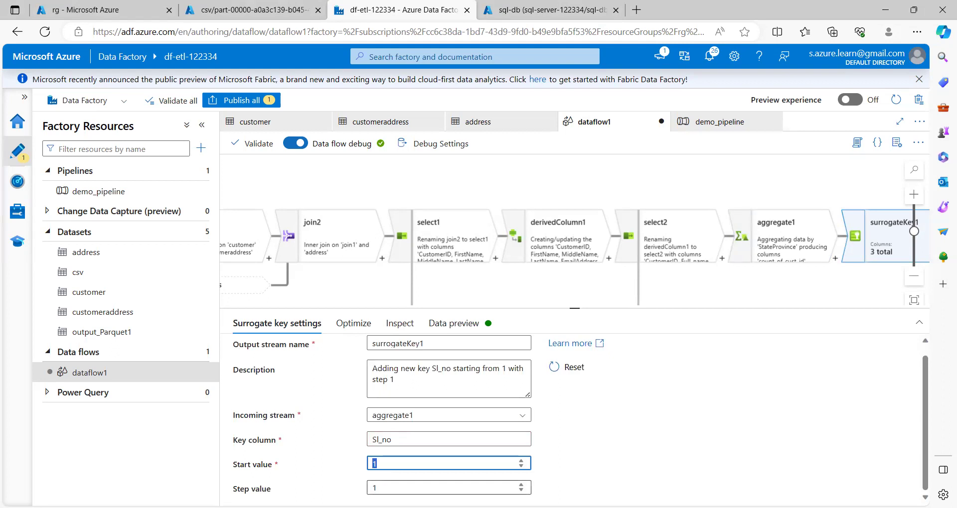
double_click(391, 489)
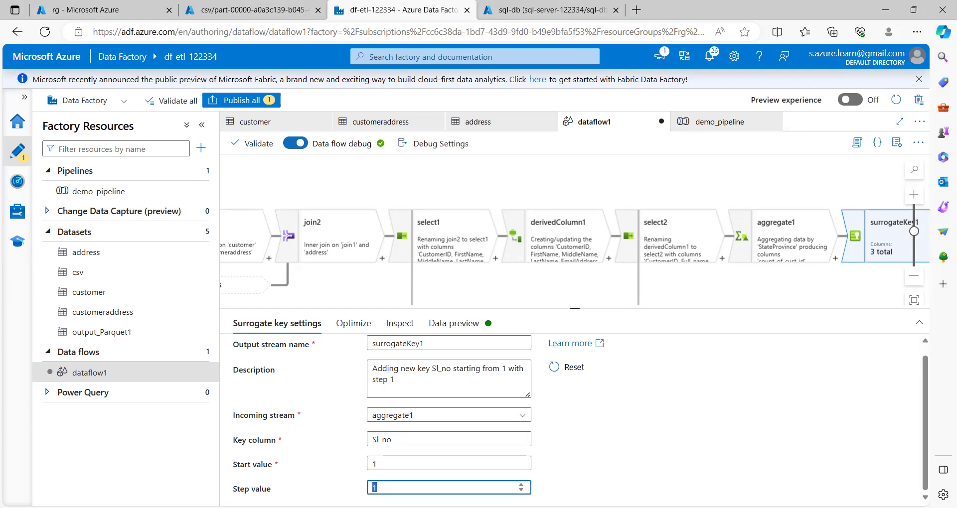
drag(255, 488, 260, 488)
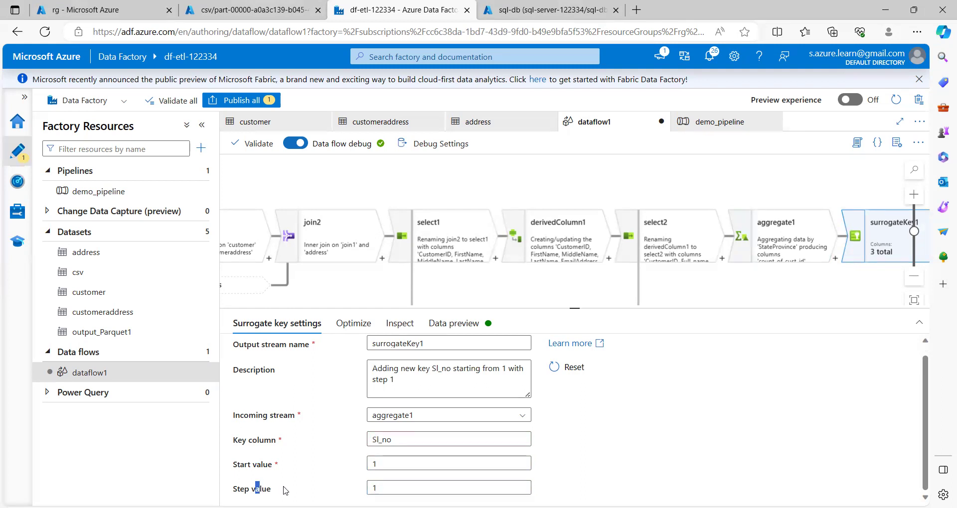
double_click(374, 464)
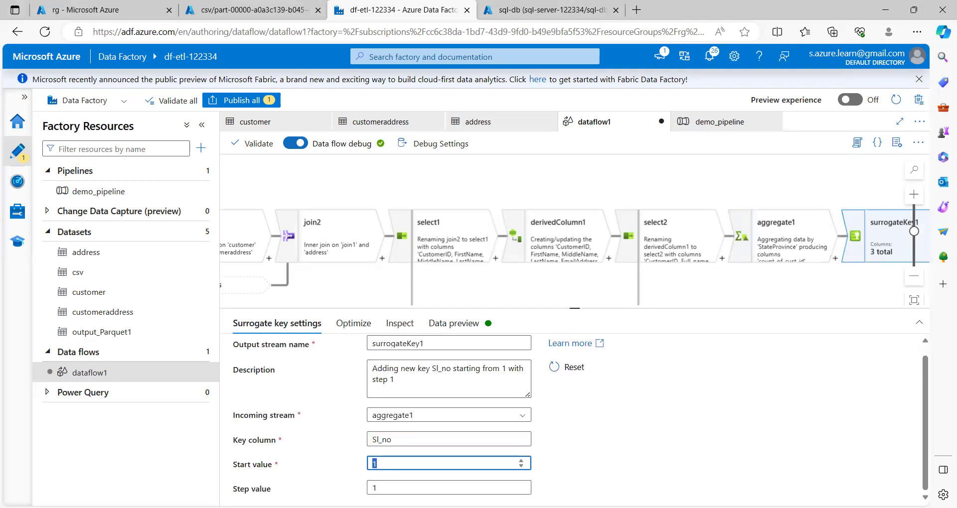
click(374, 462)
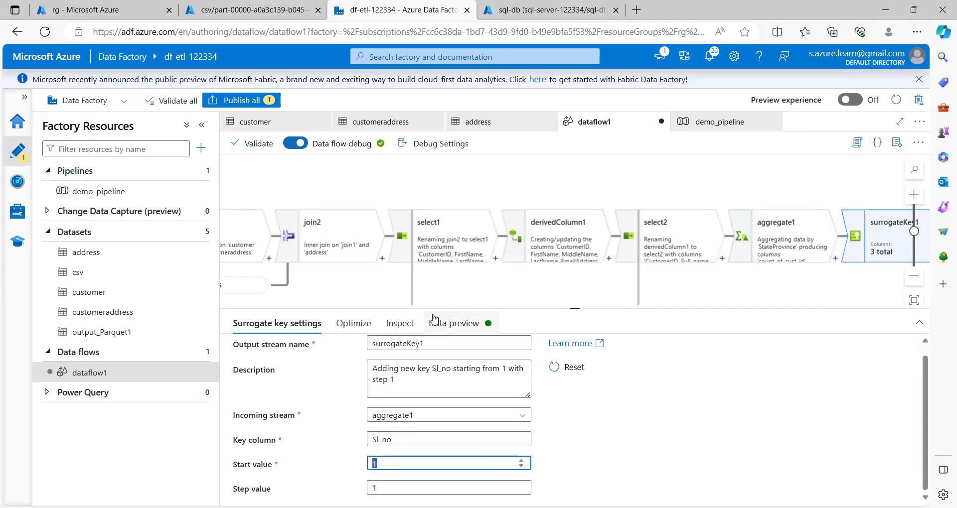
Inspect the surrogate key's output schema, checking the StateProvince, count_of_cust_id and Sl_no columns.
click(408, 326)
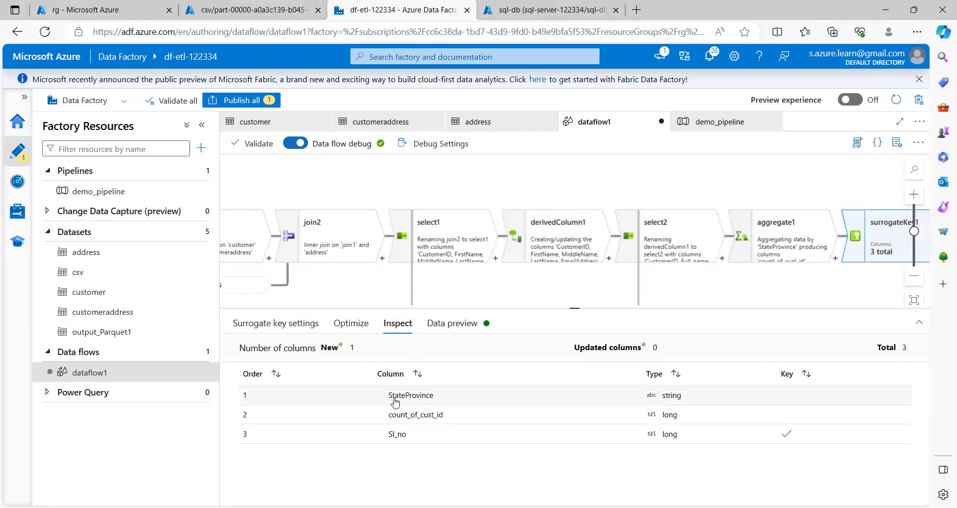
drag(387, 397, 447, 421)
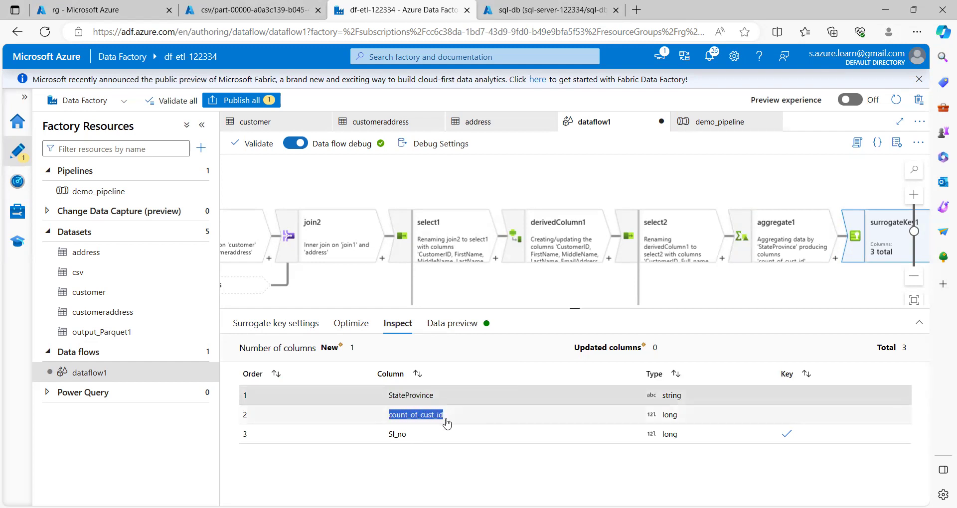
drag(392, 441, 419, 438)
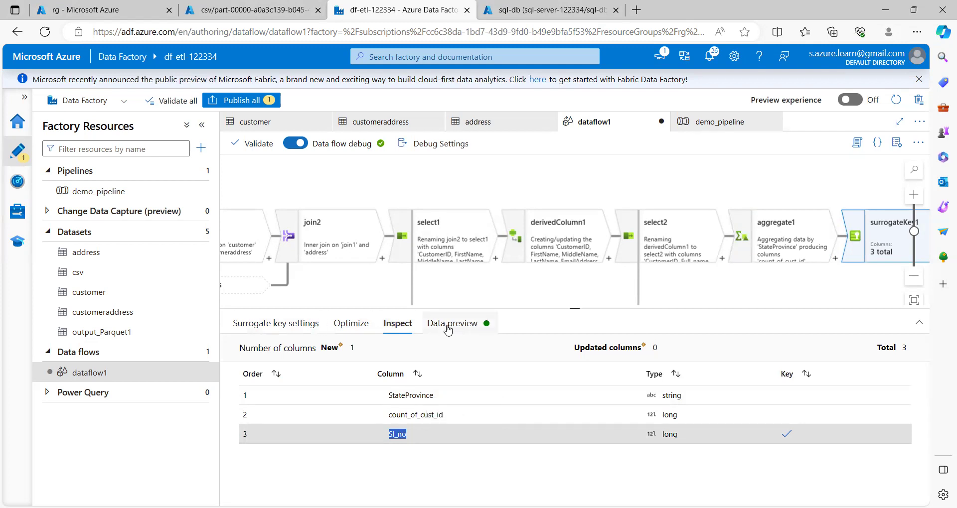
Load the surrogate key's data preview and examine the numbering in the Sl_no column.
click(448, 327)
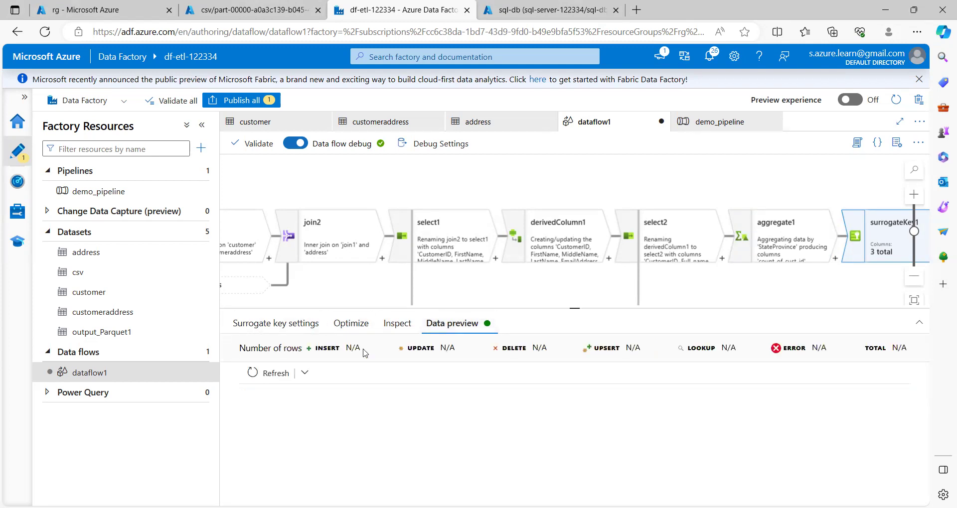
click(267, 373)
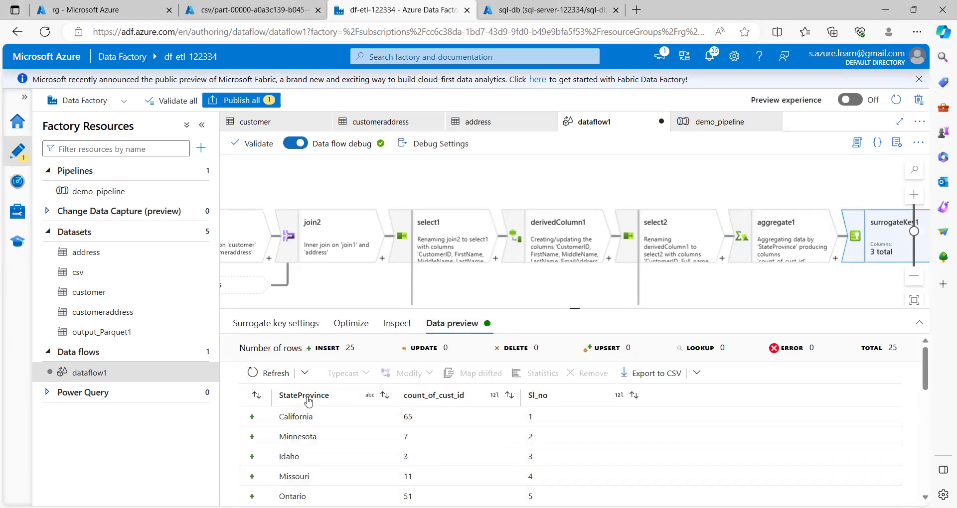
click(532, 418)
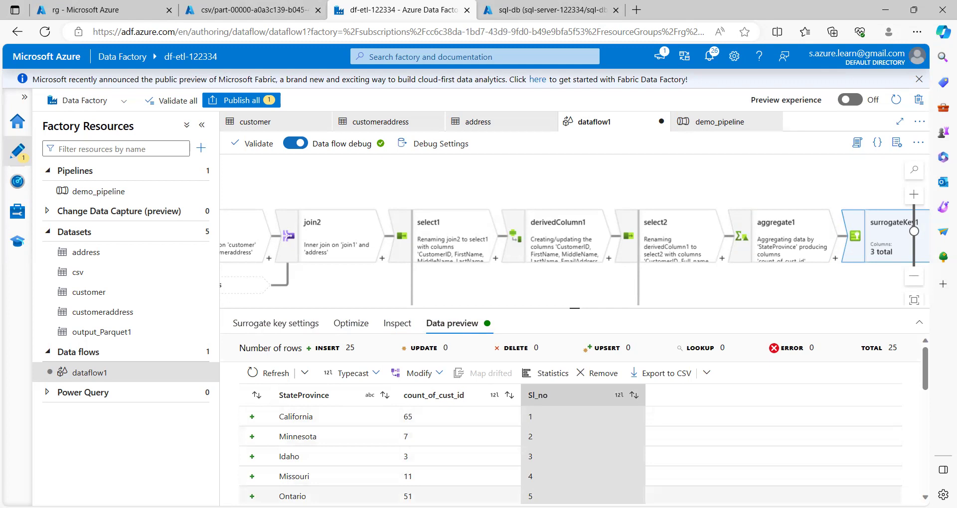
scroll(546, 448, down, 1)
scroll(546, 448, up, 1)
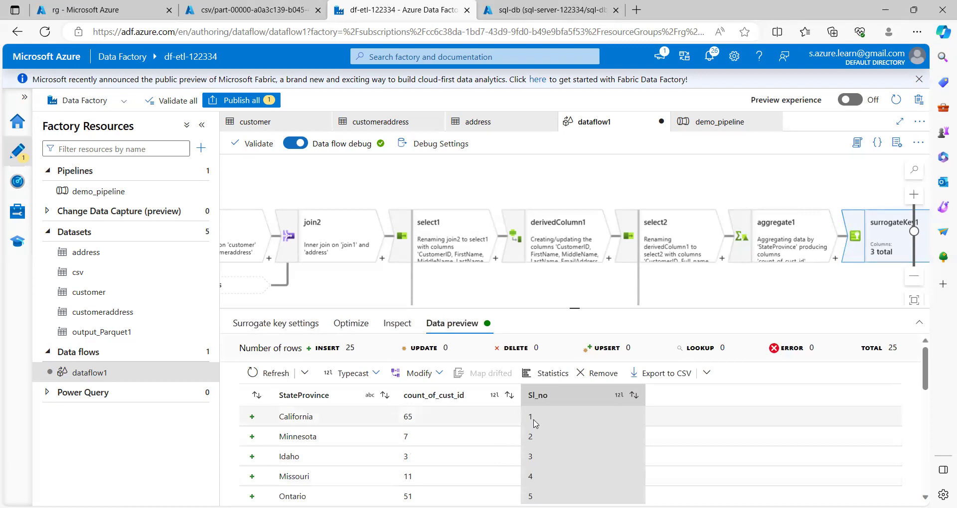
Set the surrogate key's step value to 2 and refresh its data preview.
click(281, 324)
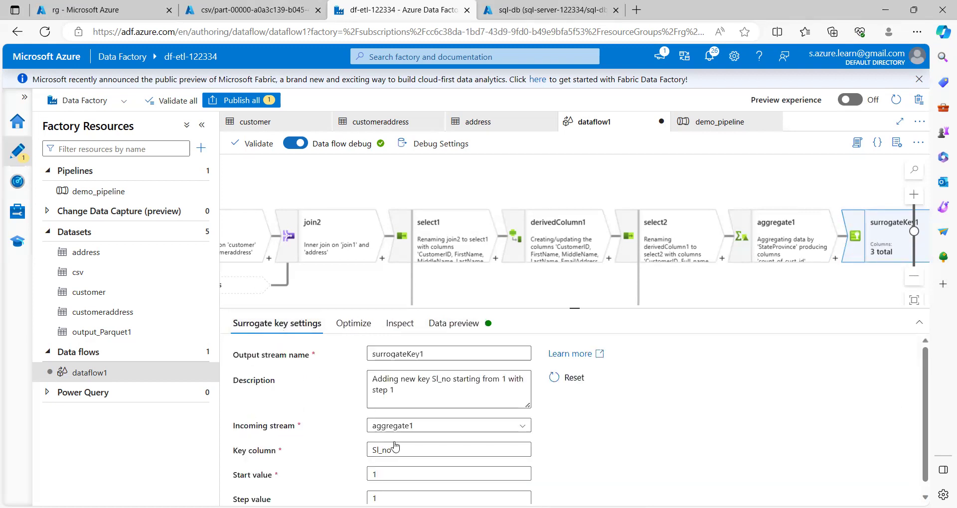
double_click(387, 497)
text(2)
click(453, 323)
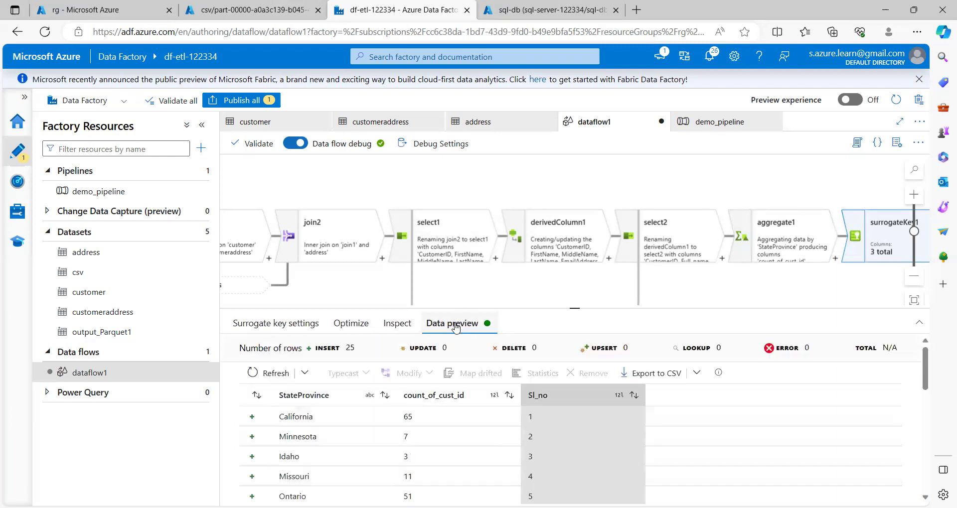
click(267, 375)
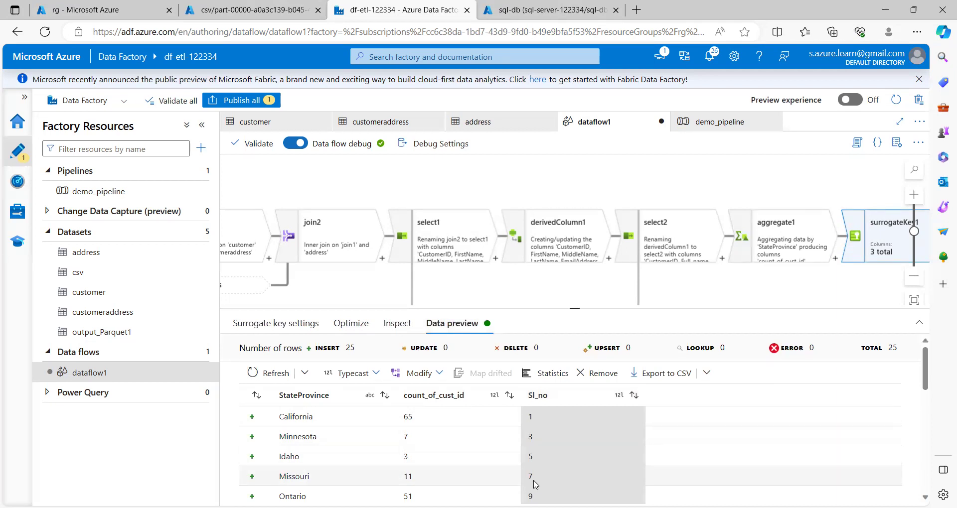
Set the surrogate key's start value to 2.
click(276, 324)
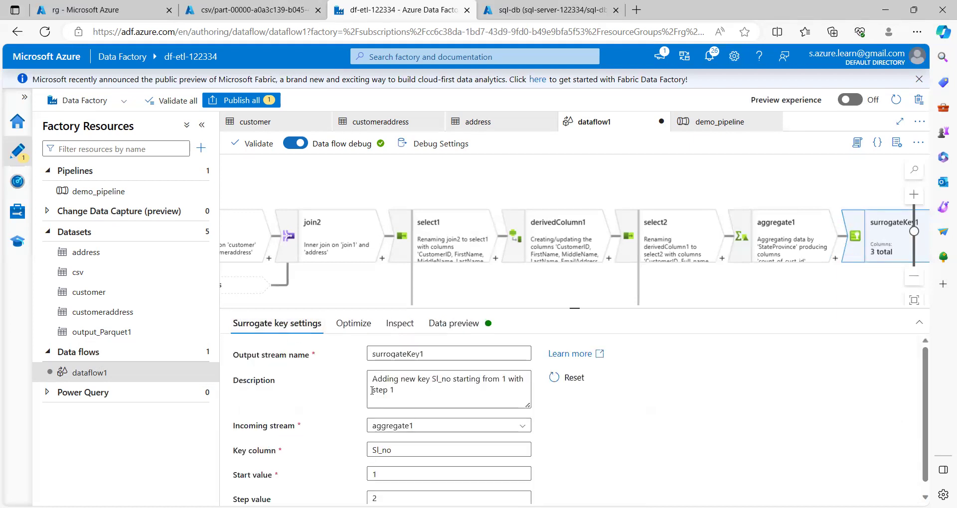
scroll(498, 422, down, 1)
drag(387, 462, 345, 464)
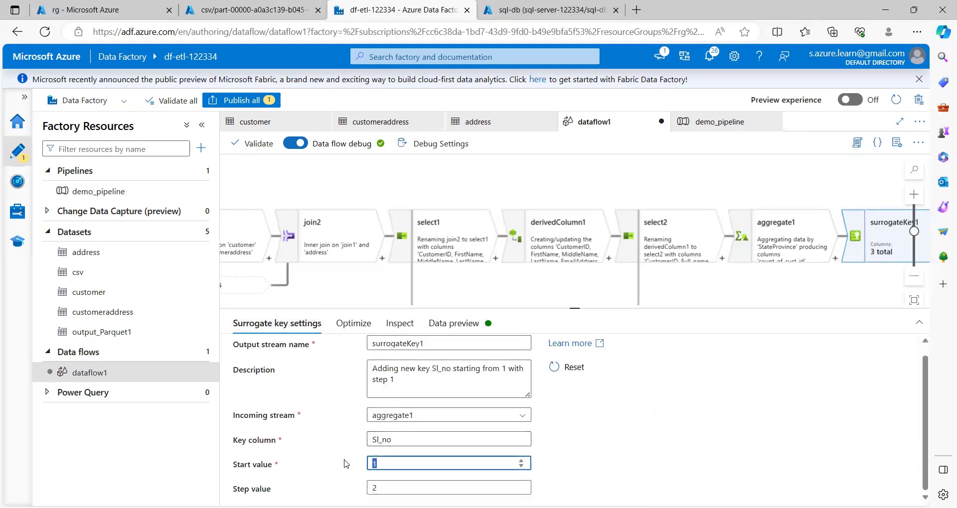
text(2)
click(374, 487)
text(2)
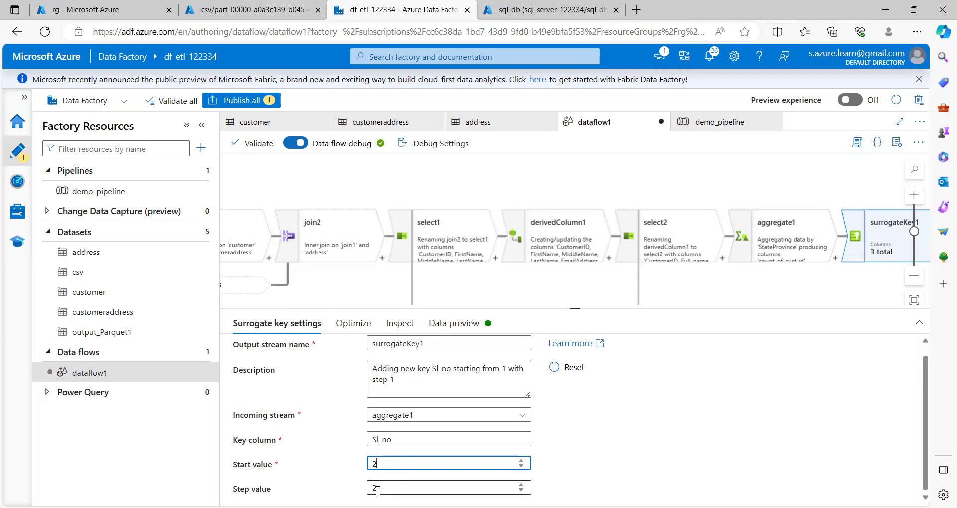
Refresh the surrogate key's data preview with the new start value and check the Sl_no numbering.
click(452, 323)
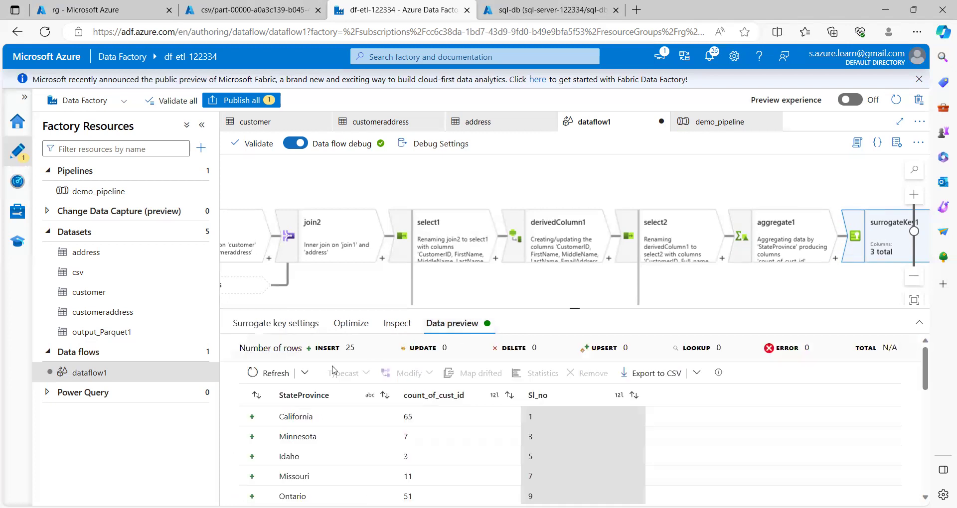
click(264, 375)
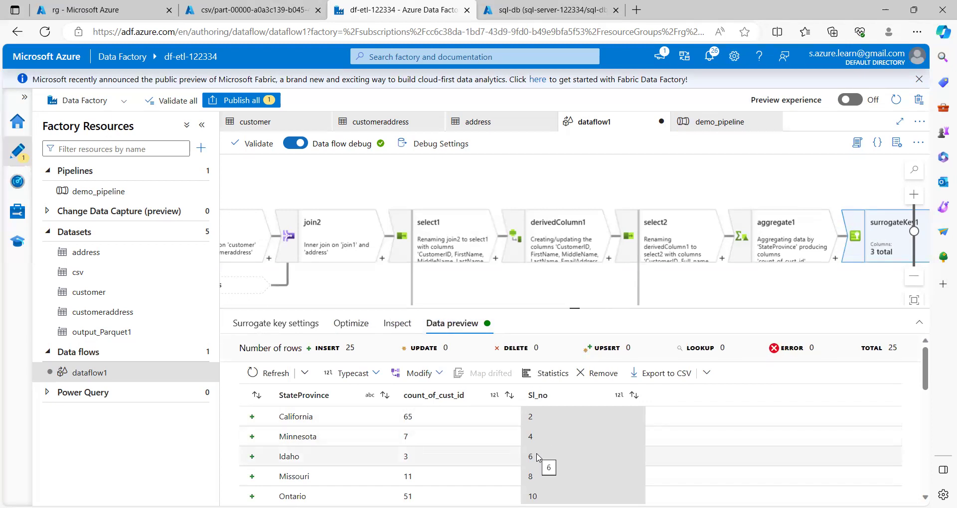
scroll(540, 479, down, 1)
scroll(541, 476, up, 1)
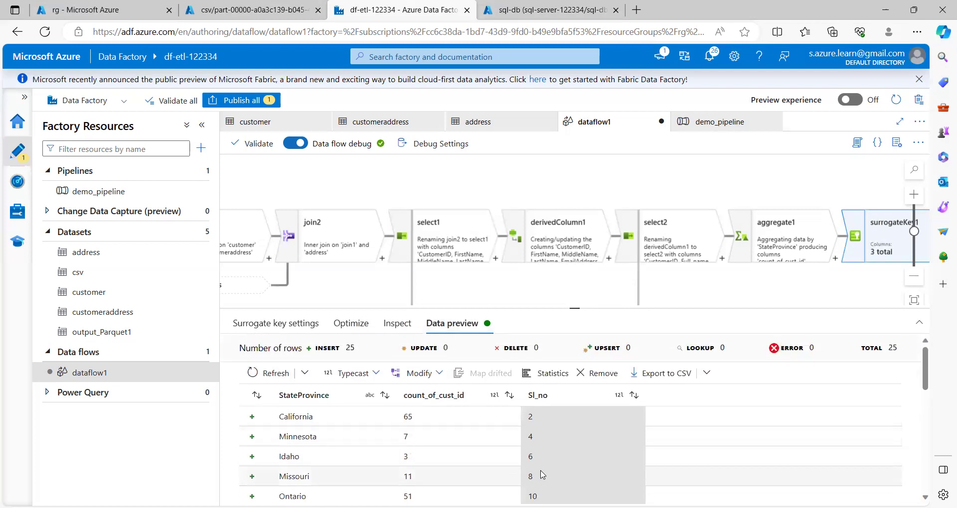